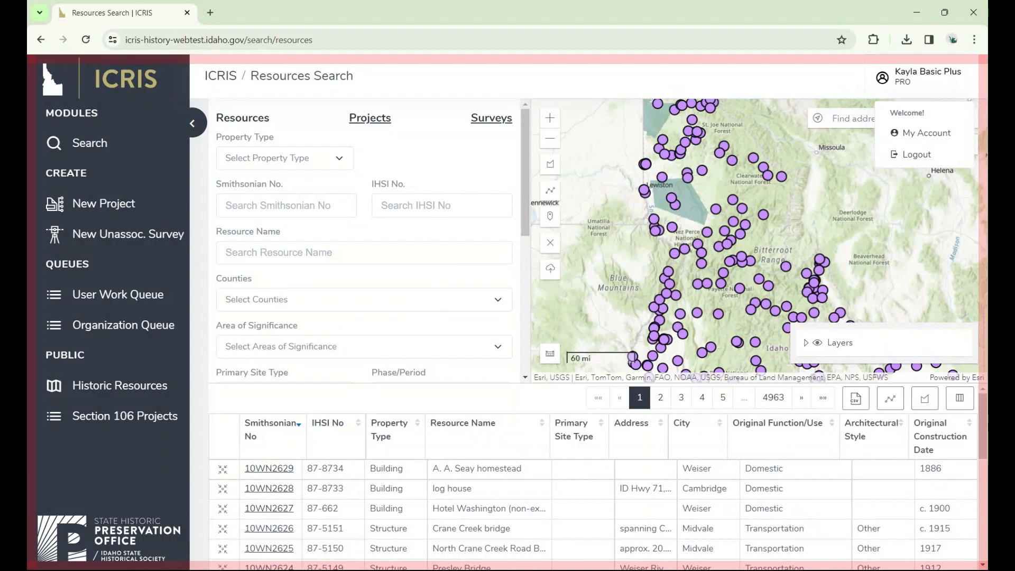
- Search the projects by SHPO project number 2024-266
left_click(377, 117)
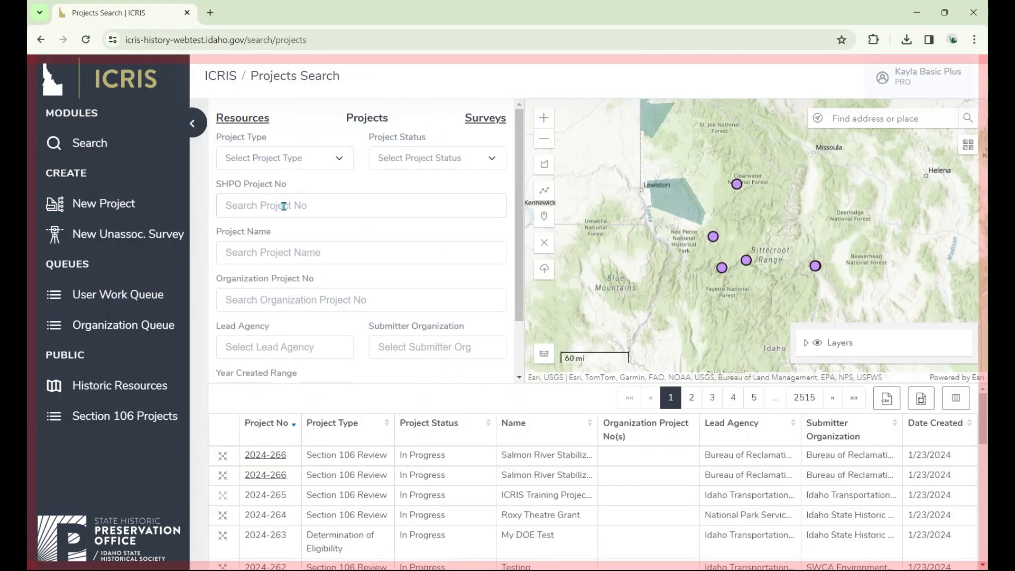
left_click(283, 206)
type("2024-")
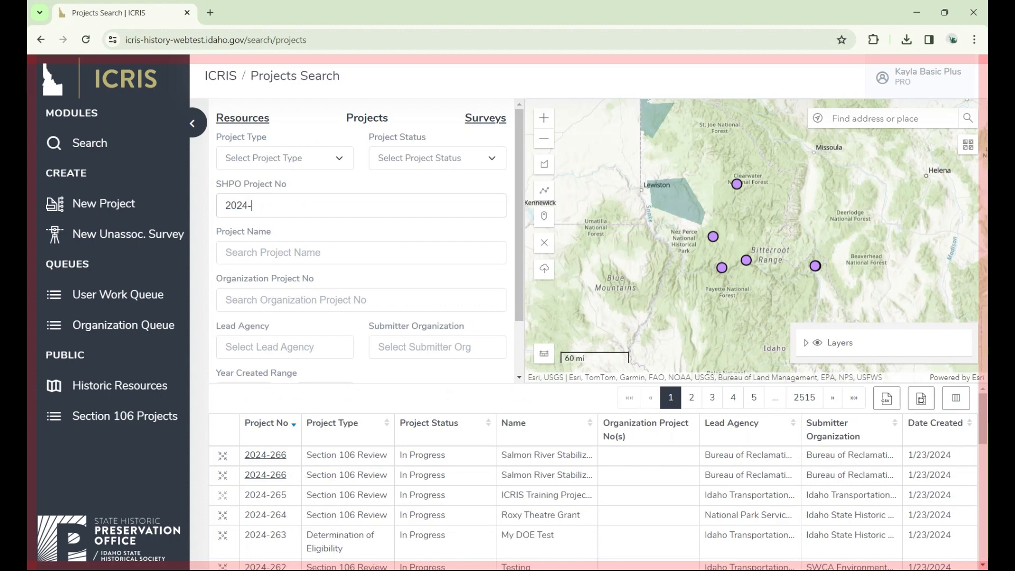
type("266")
scroll(517, 267, "down", 2)
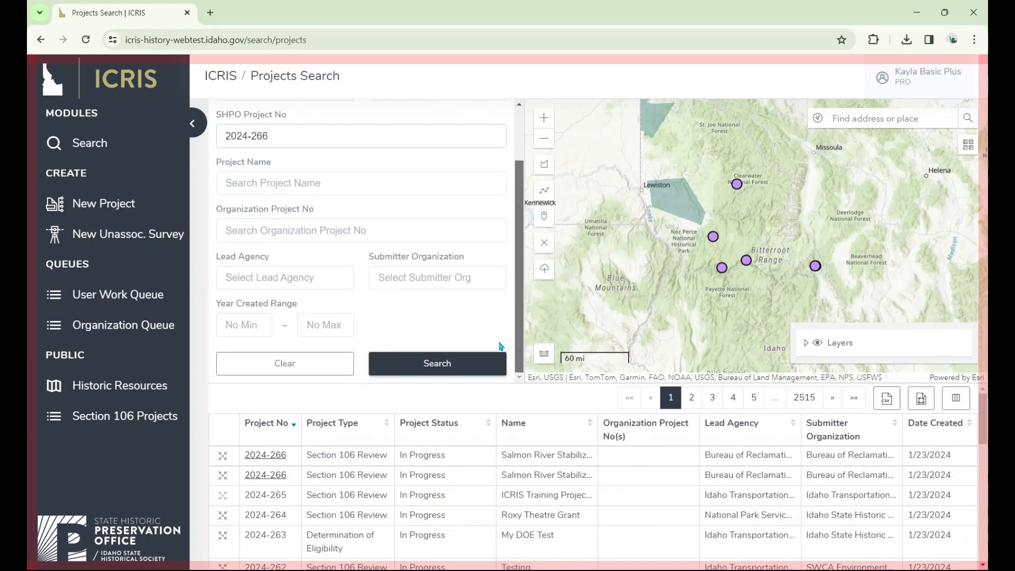
left_click(480, 363)
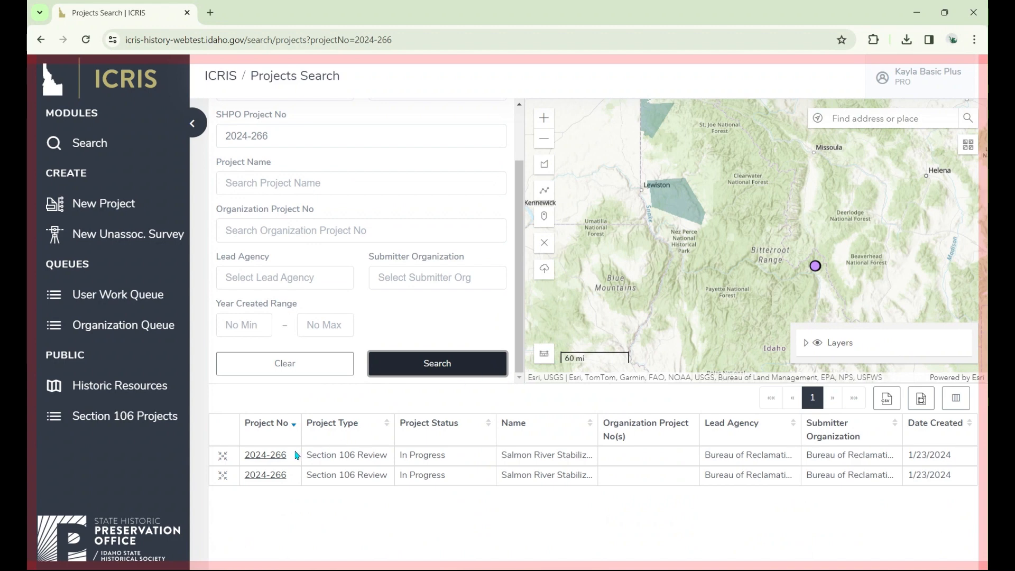
- Open the 2024-266 Salmon River Stabilization Project and start a new survey for it
left_click(272, 456)
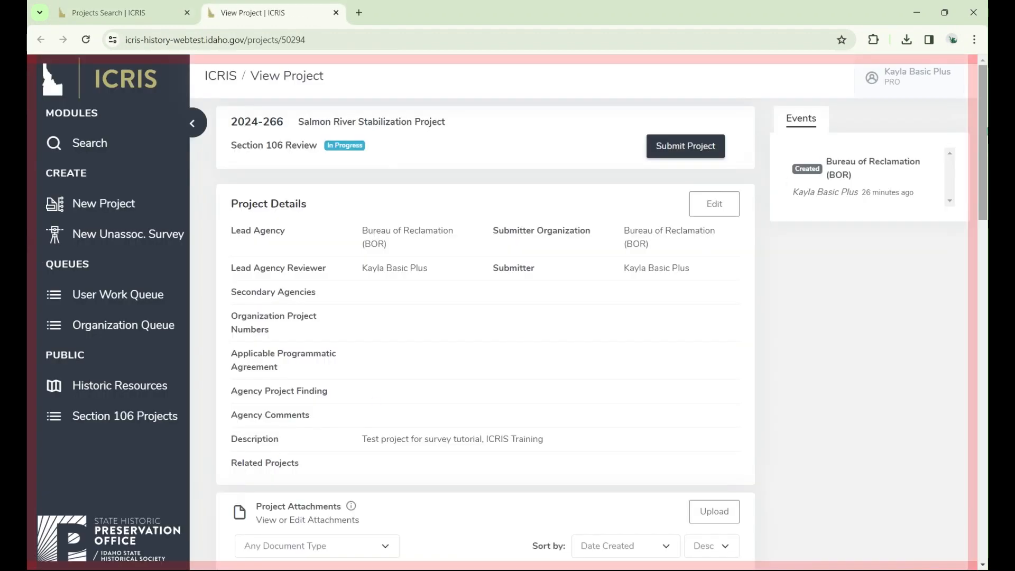
scroll(986, 126, "down", 10)
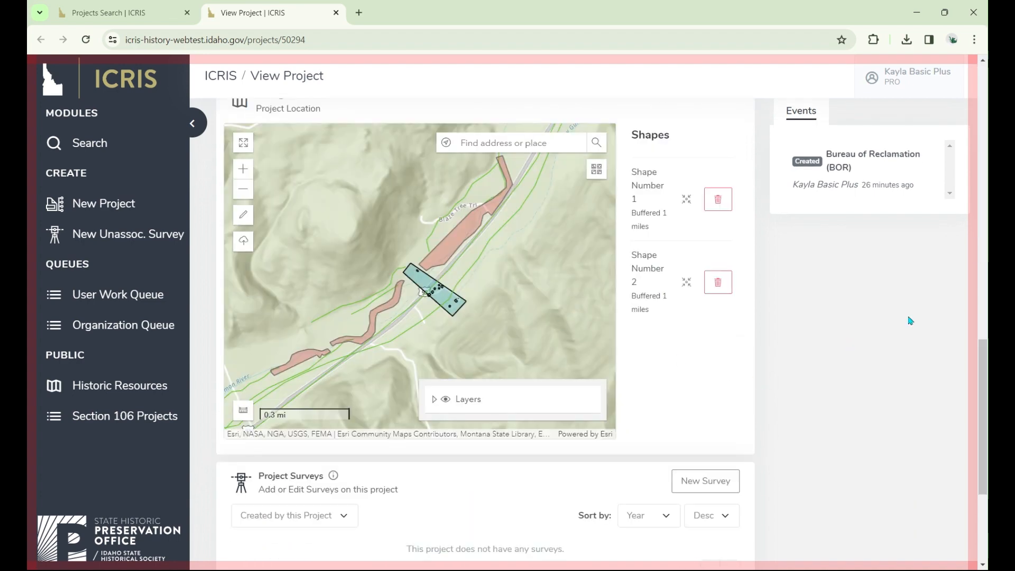
left_click_drag(986, 362, 968, 446)
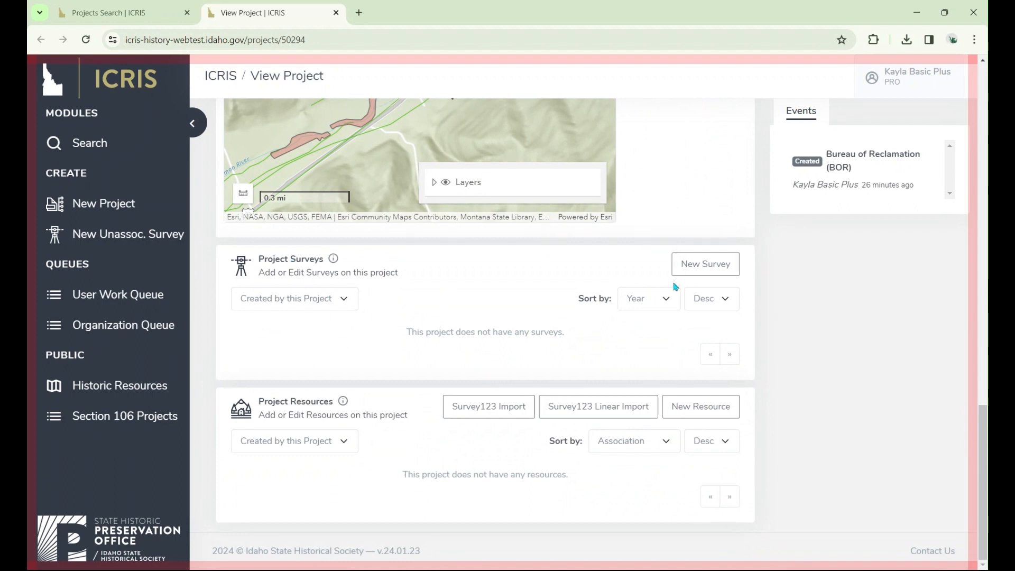
left_click(706, 265)
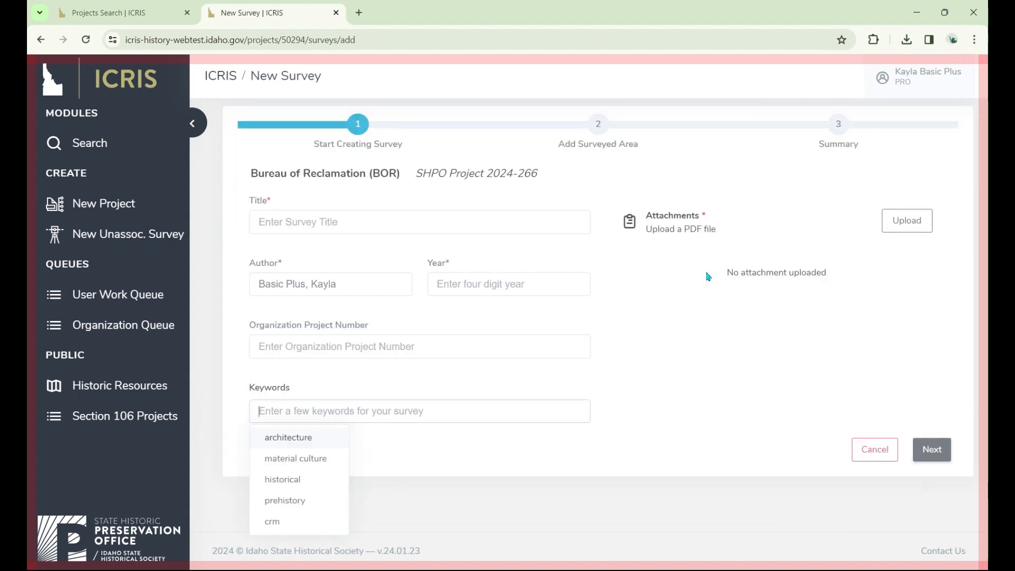
left_click(613, 297)
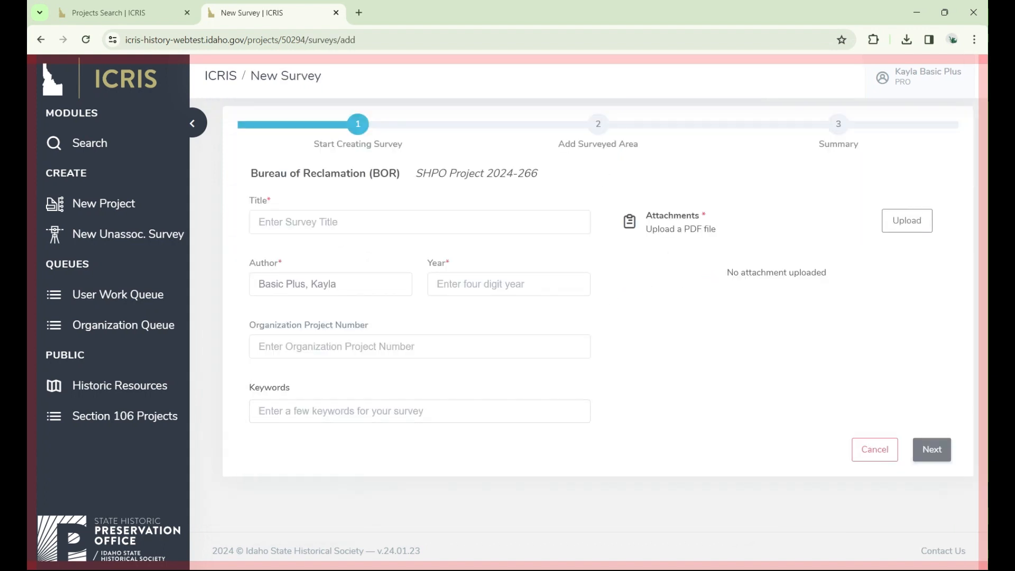
- Title the survey "Salmon River Survey Demo for Tutorial"
left_click(272, 219)
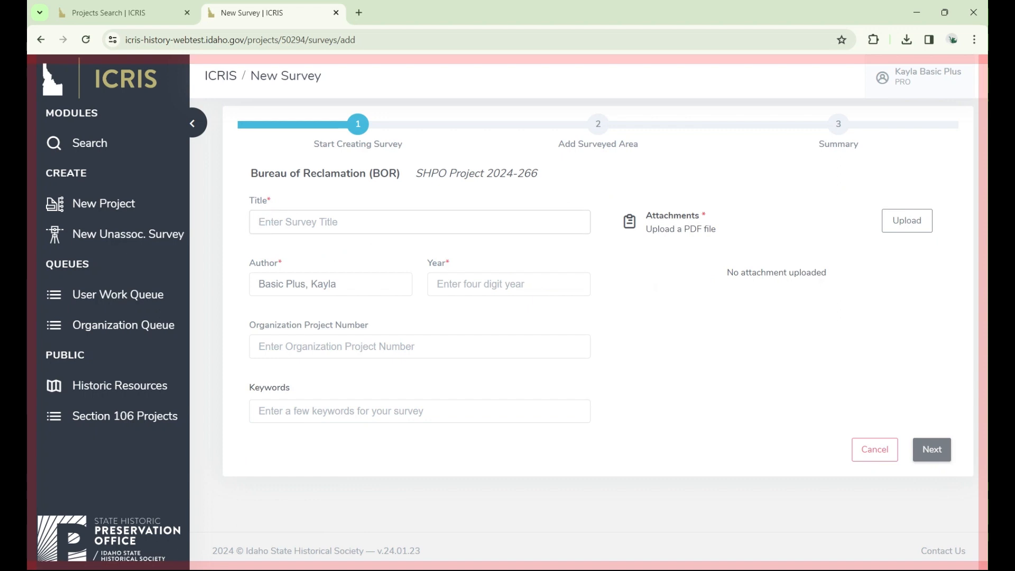
type("Salmon River Survey Sur")
key("BackSpace")
key("BackSpace")
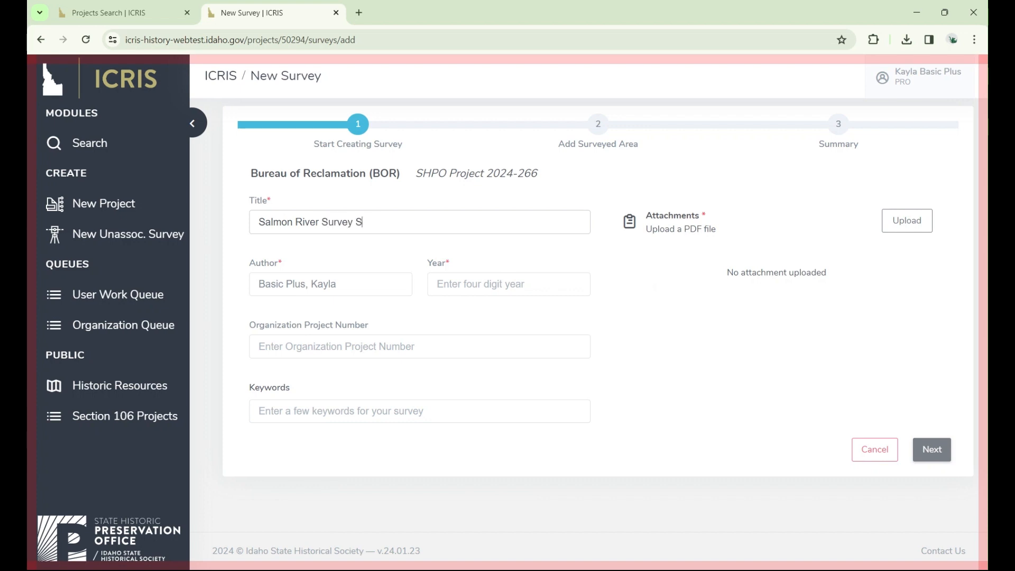
key("BackSpace")
type("Demo for Survey Tutorial")
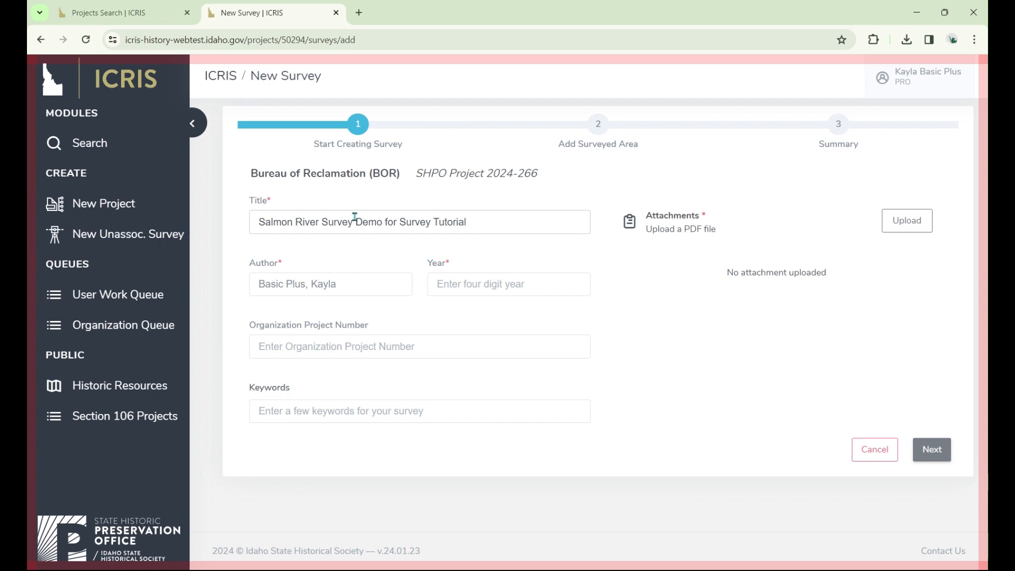
double_click(426, 221)
key("BackSpace")
- Set the survey year to 2024
left_click(490, 284)
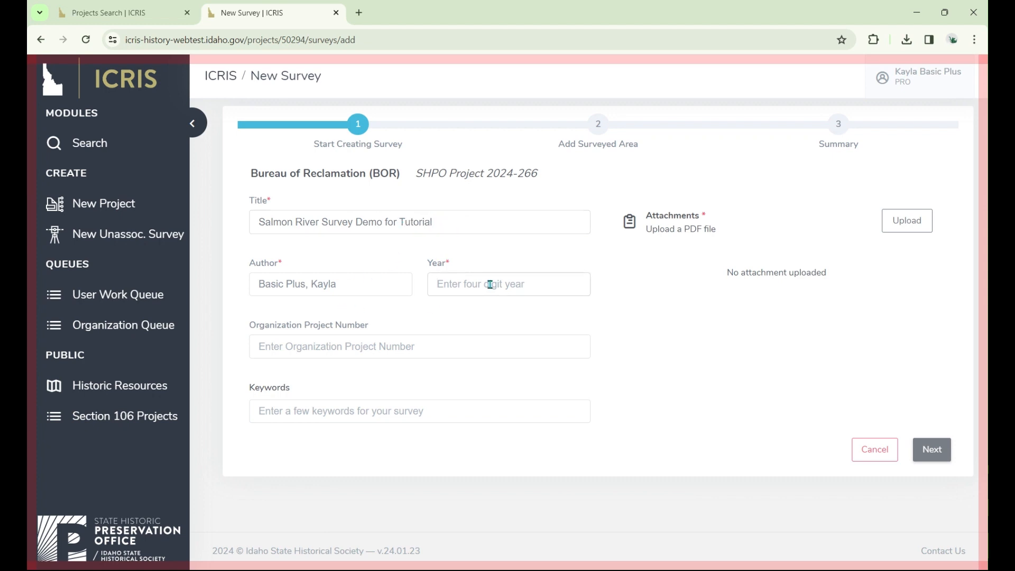
type("2024")
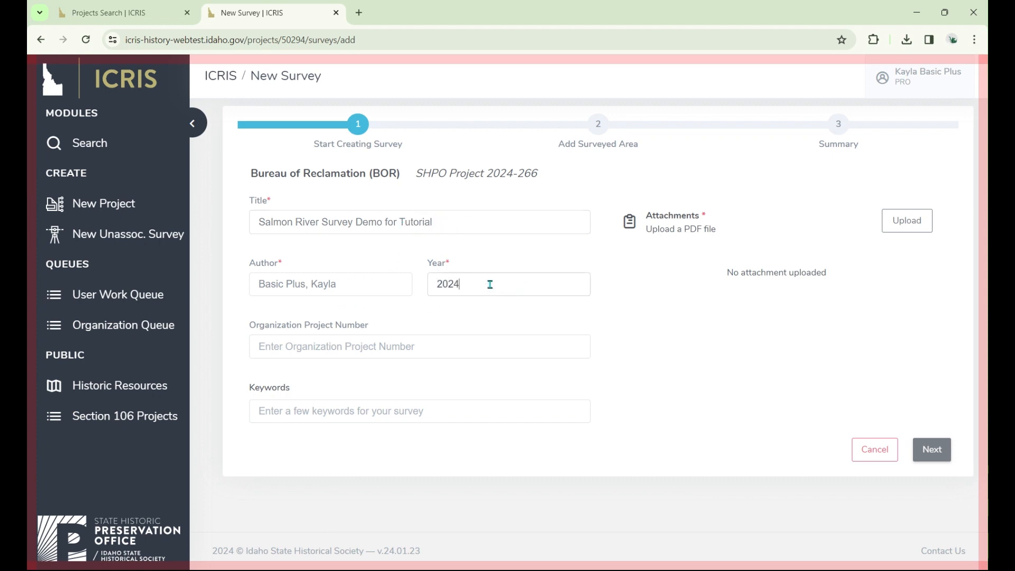
left_click(430, 343)
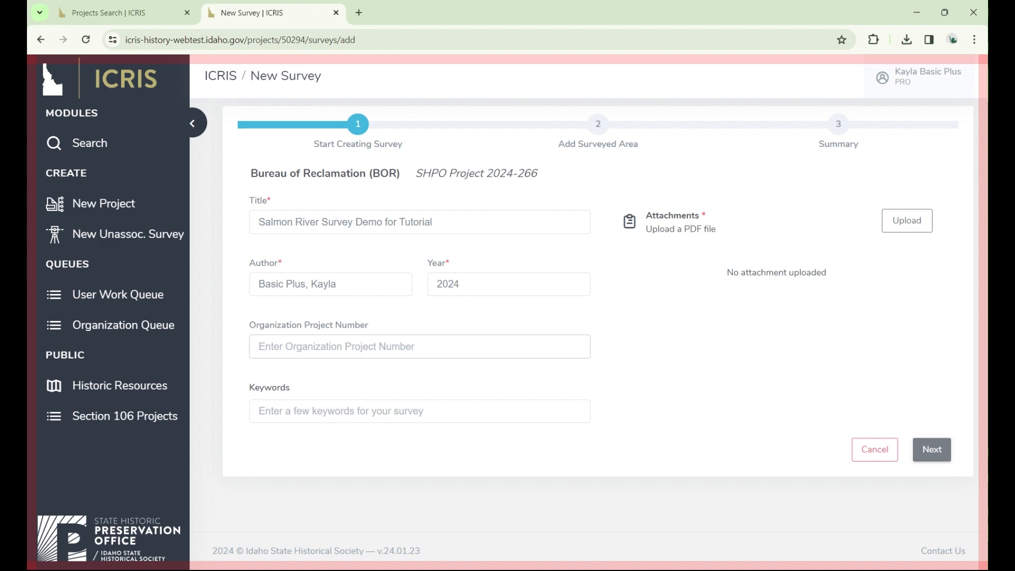
- Add the keywords material culture, rockshelter and archaeology to the survey
left_click(385, 406)
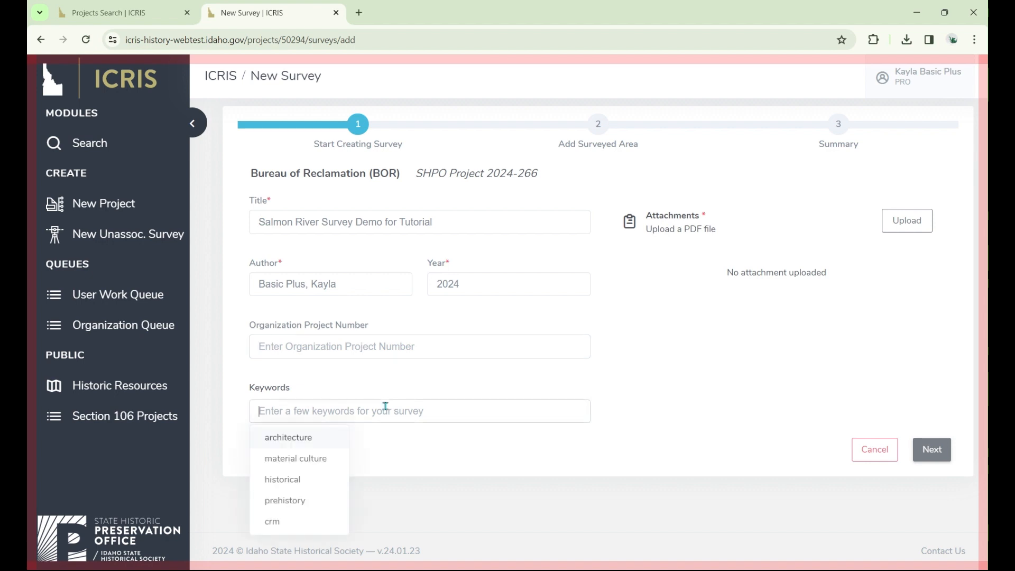
left_click(310, 467)
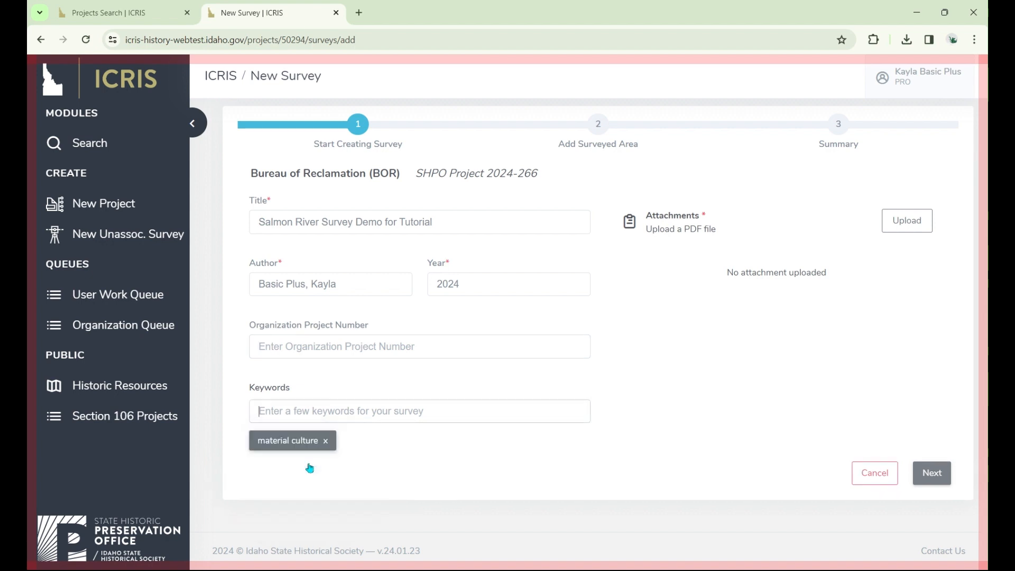
left_click(408, 410)
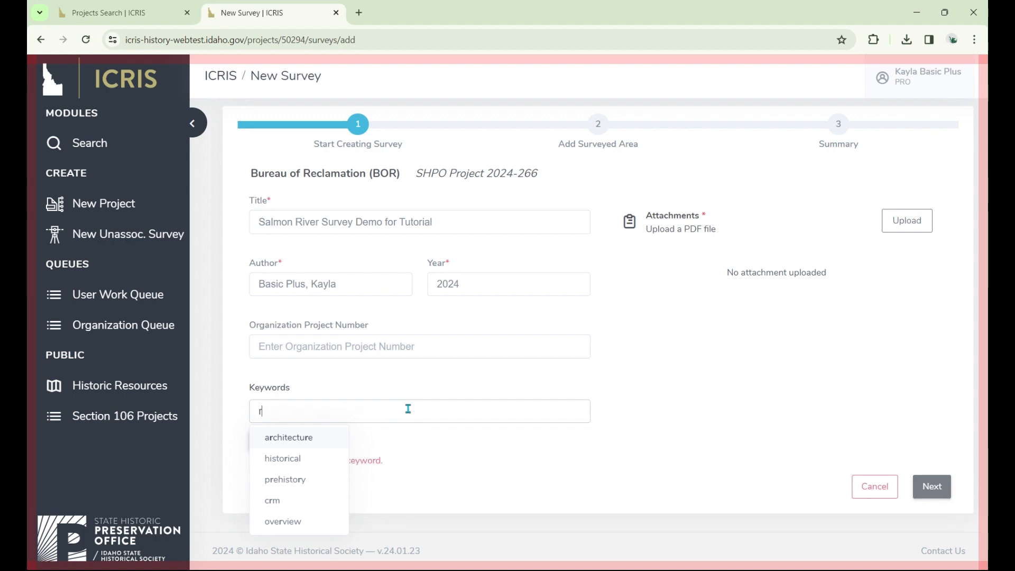
type("w")
key("BackSpace")
type("t")
key("BackSpace")
type("rock")
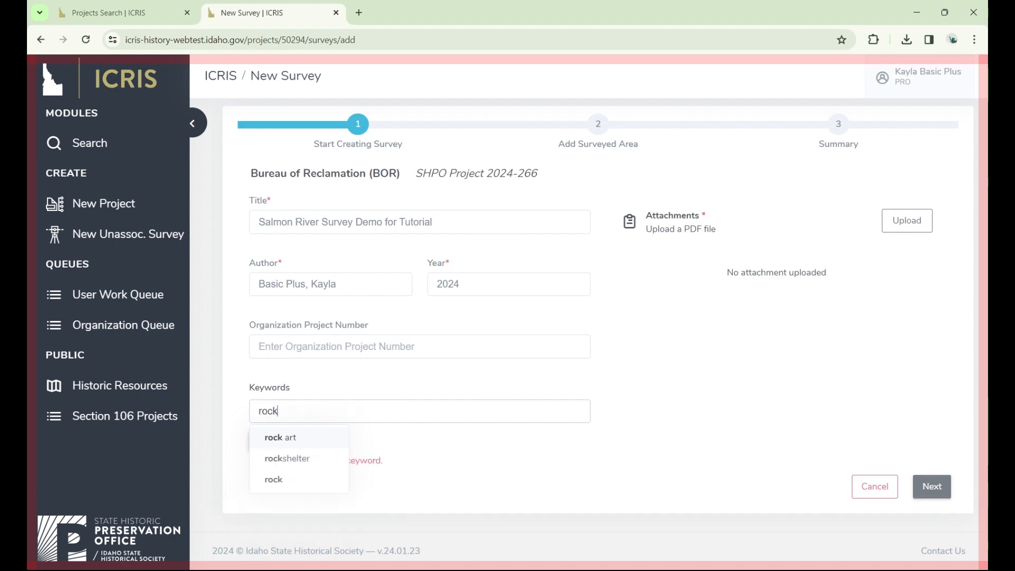
left_click(298, 459)
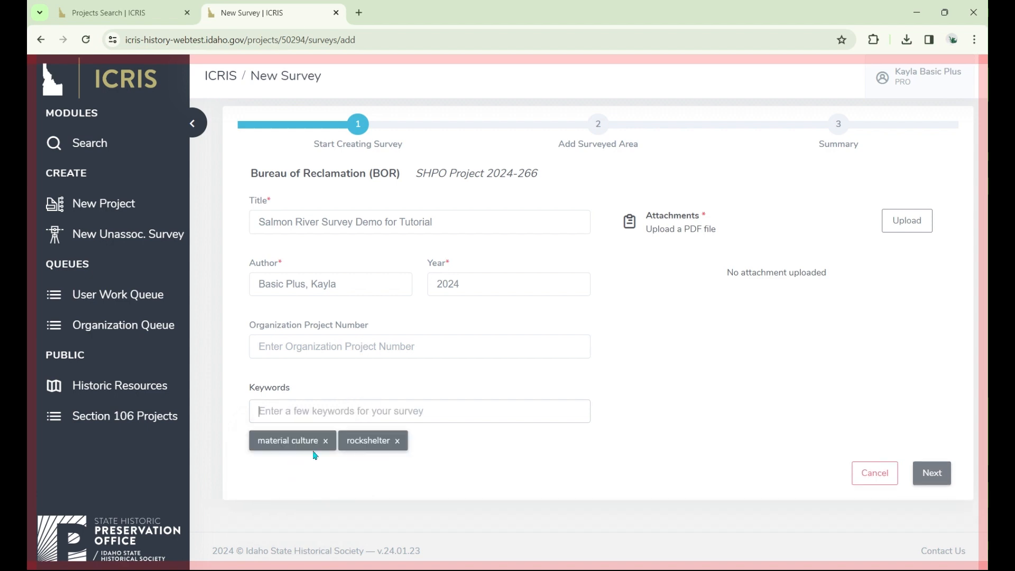
left_click(444, 414)
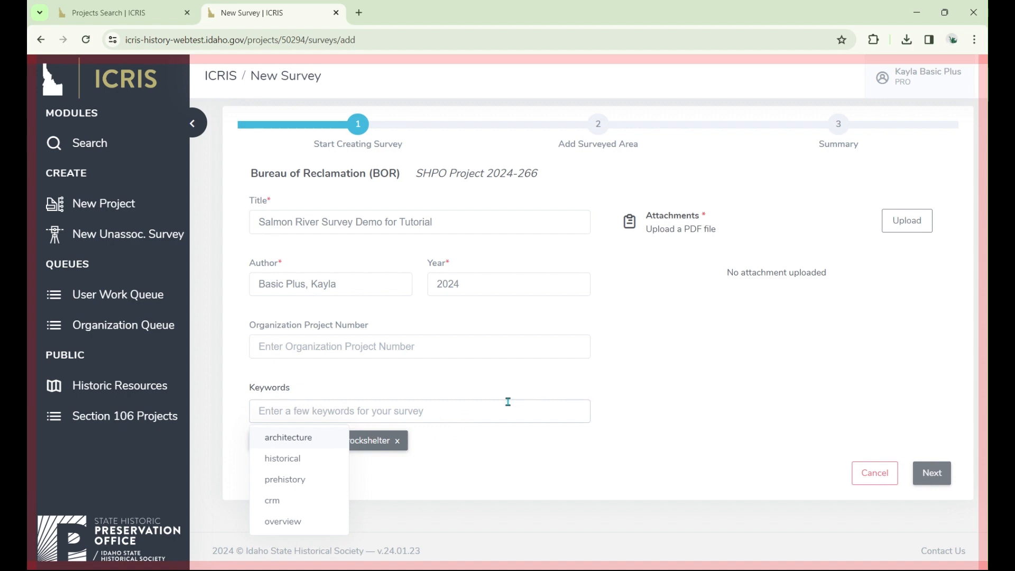
type("archae")
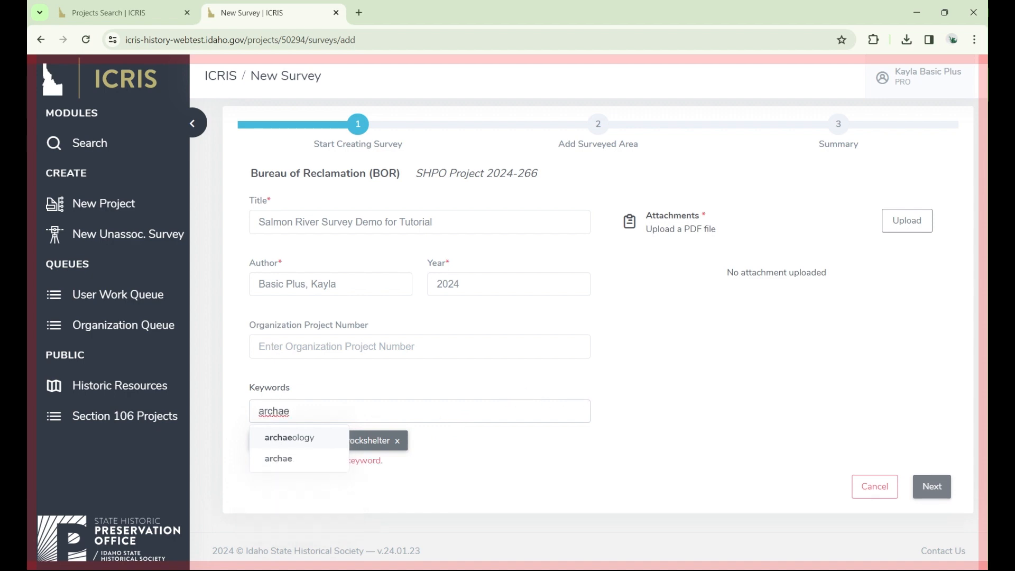
left_click(311, 438)
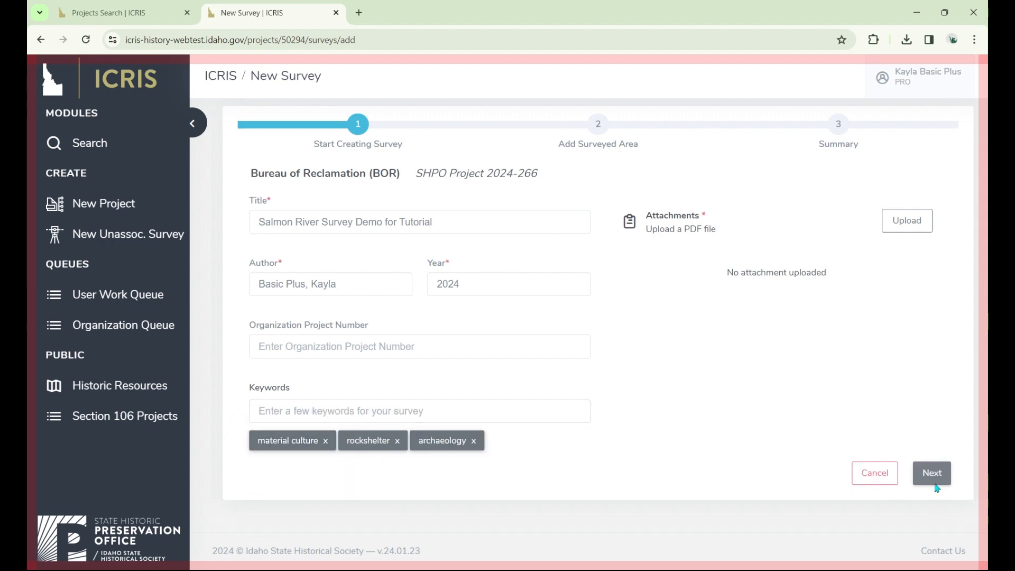
- Upload COVER LETTER.pdf as the survey attachment and continue to adding the surveyed area
left_click(915, 222)
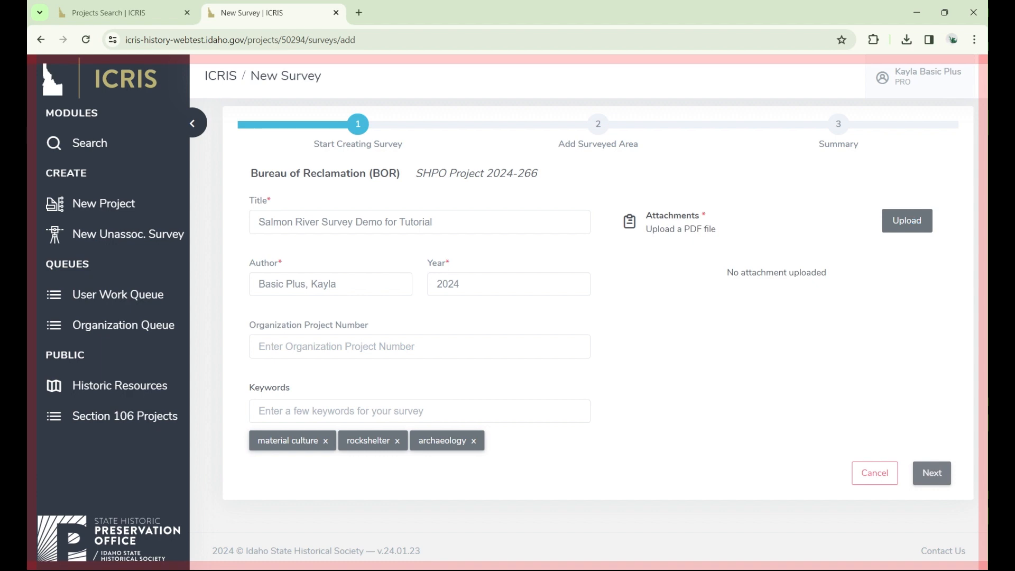
left_click(915, 223)
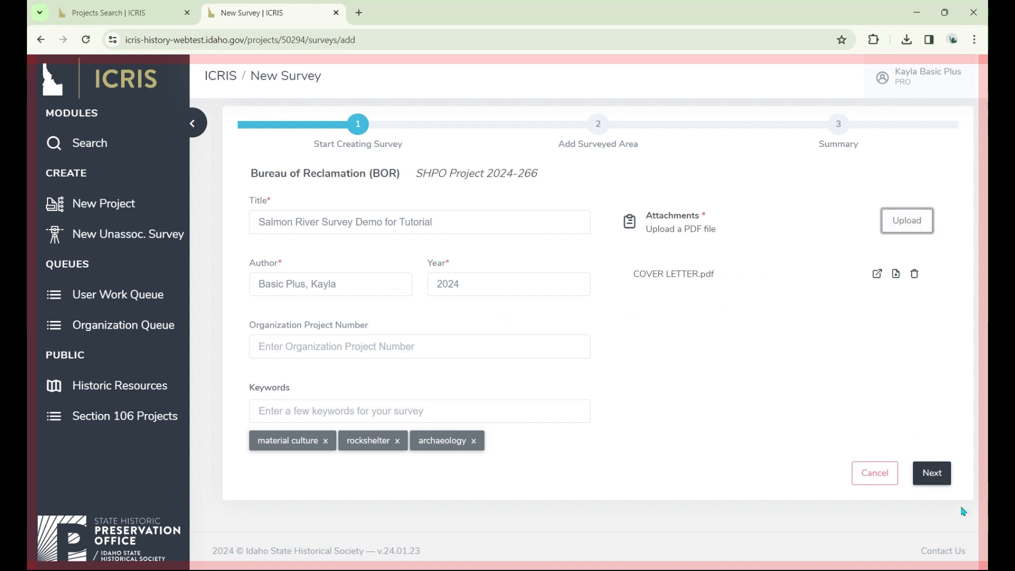
left_click(941, 478)
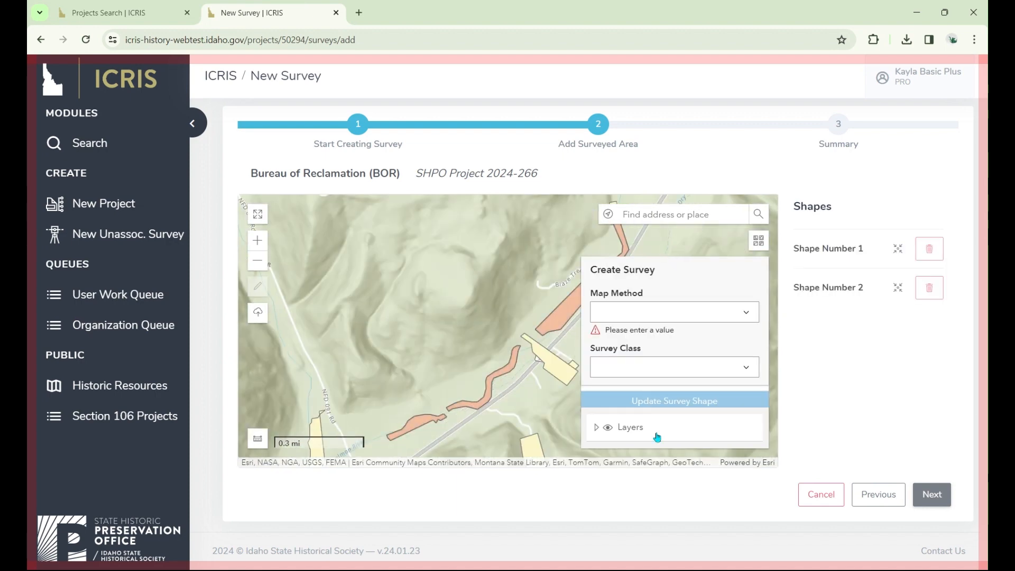
- Set the map method of Shape Number 1 to Imported data from GIS or CAD
left_click_drag(528, 397, 462, 384)
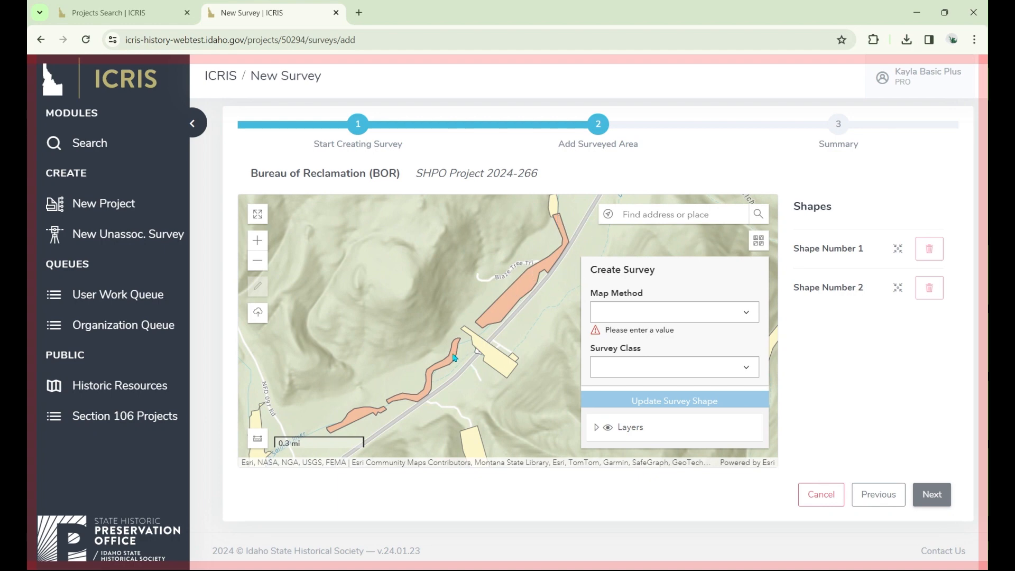
left_click(688, 312)
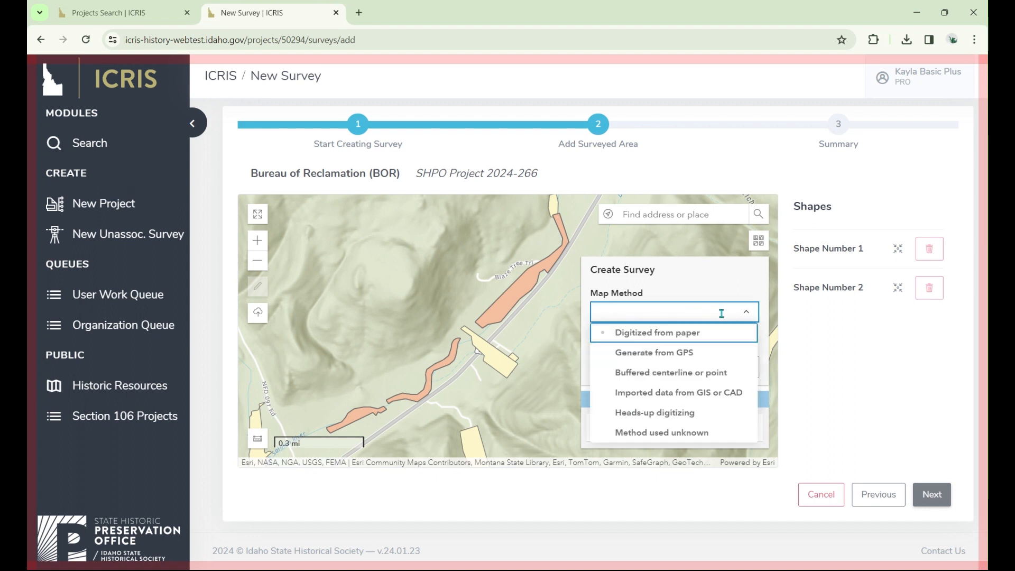
left_click(675, 395)
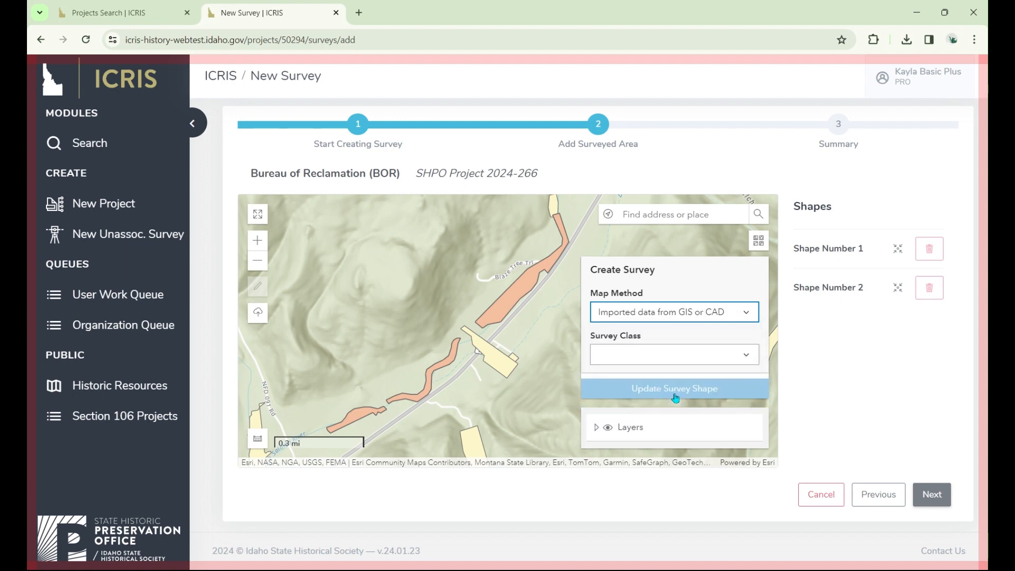
left_click(696, 358)
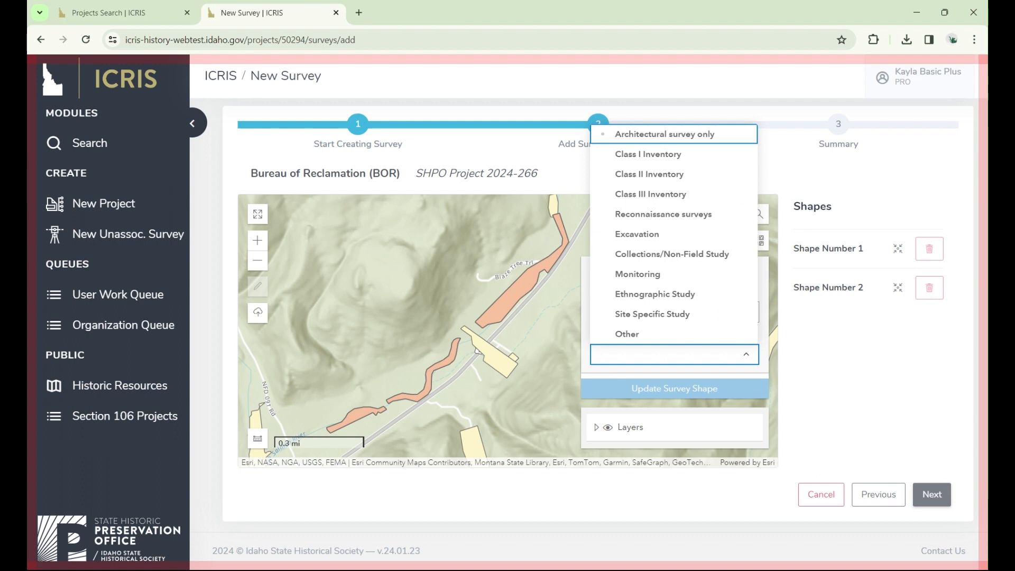
left_click(766, 298)
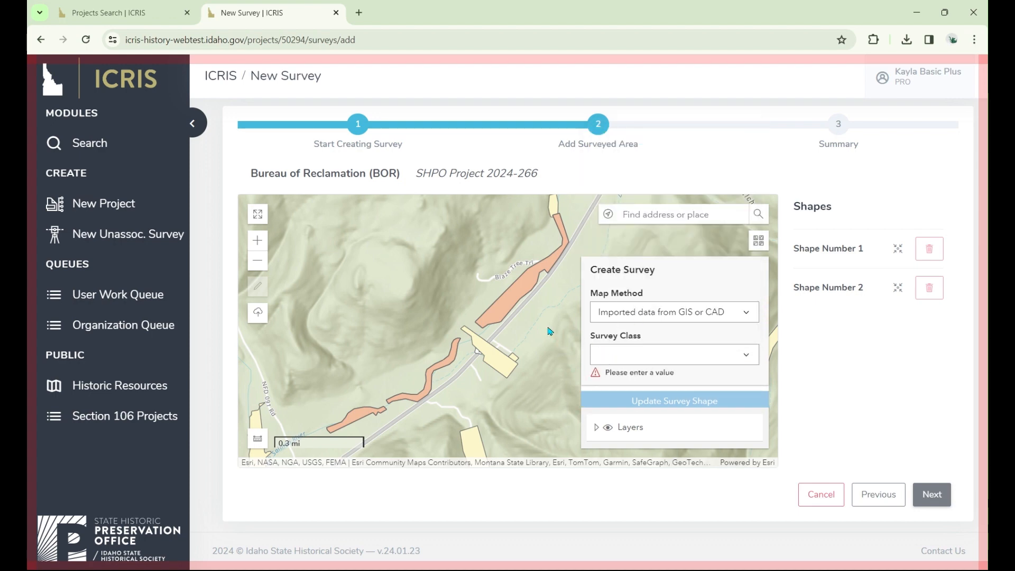
- Set the survey class of Shape Number 1 to Class II Inventory and update the survey shape
left_click_drag(537, 294, 502, 315)
left_click(503, 316)
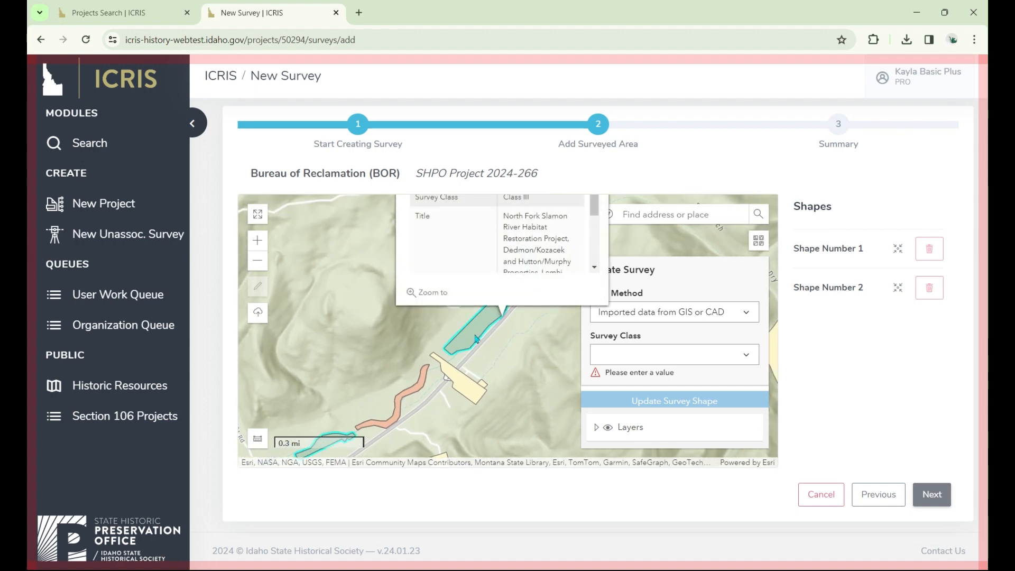
left_click(637, 352)
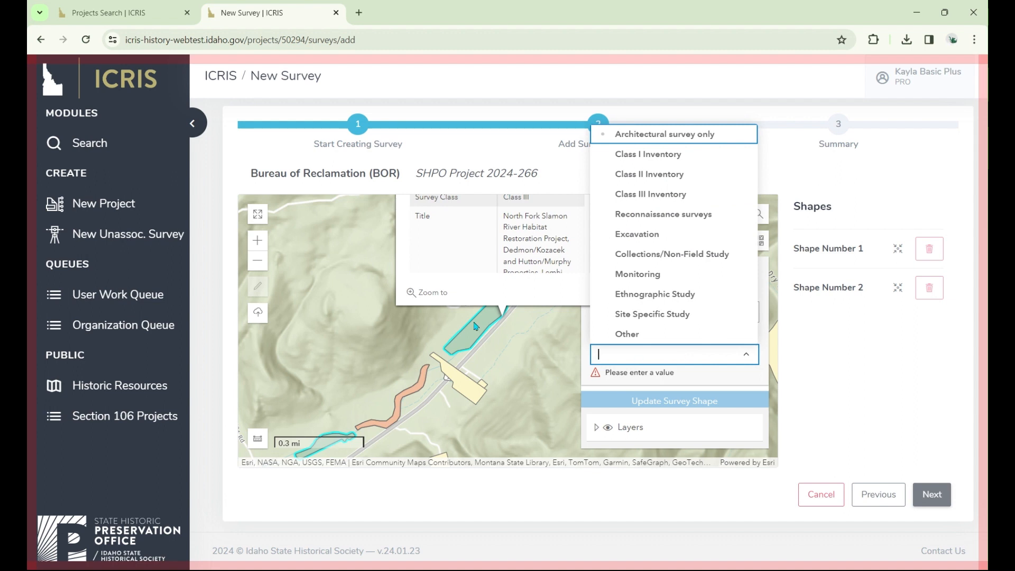
left_click(672, 178)
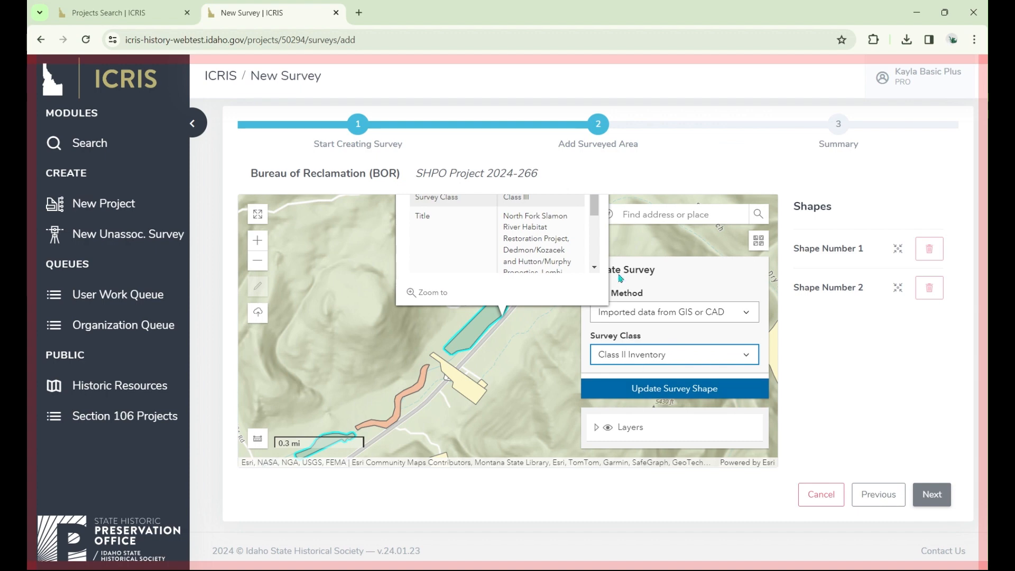
left_click(658, 392)
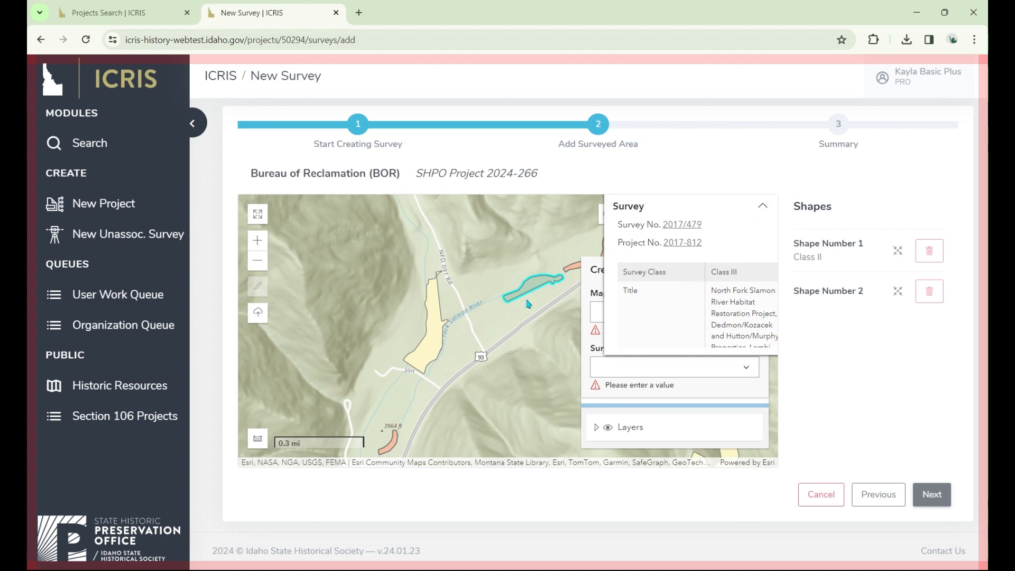
- Dismiss the existing survey's map popup and set the map method of Shape Number 2 to Imported data from GIS or CAD
left_click(489, 380)
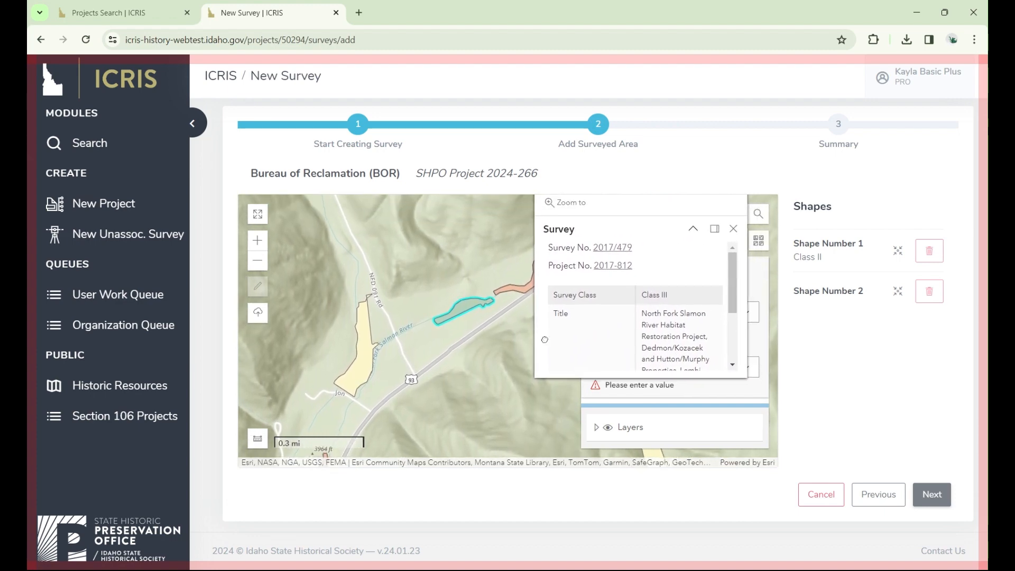
left_click(733, 228)
left_click(702, 315)
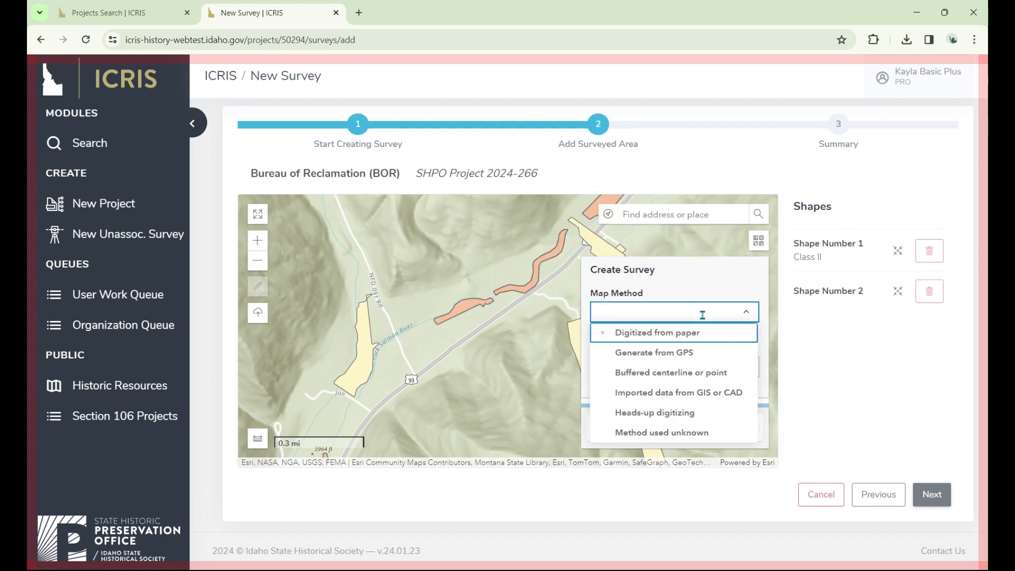
left_click(681, 391)
- Set the survey class of Shape Number 2 to Class III Inventory and update the survey shape
left_click(650, 354)
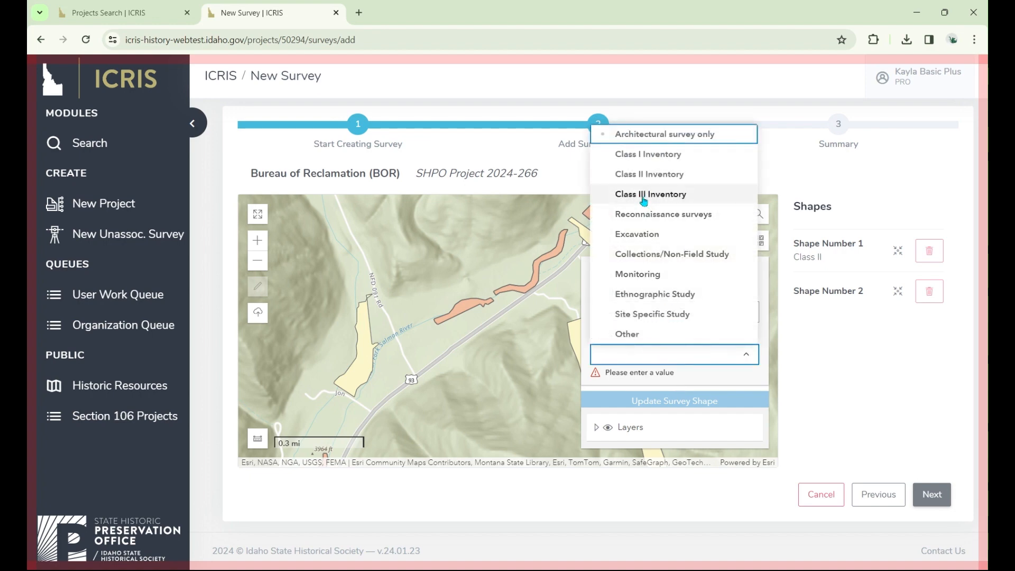
left_click(644, 196)
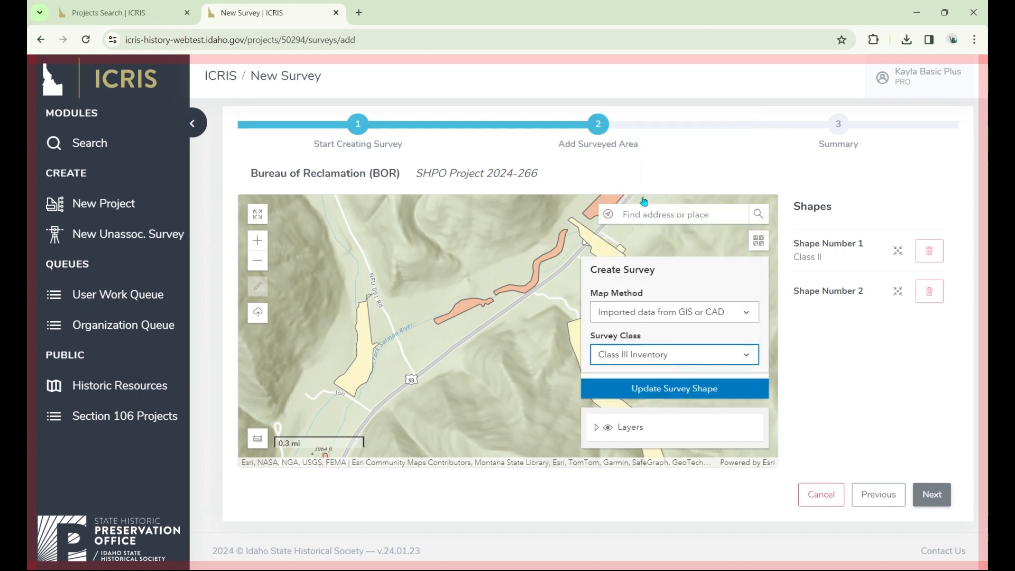
left_click(627, 397)
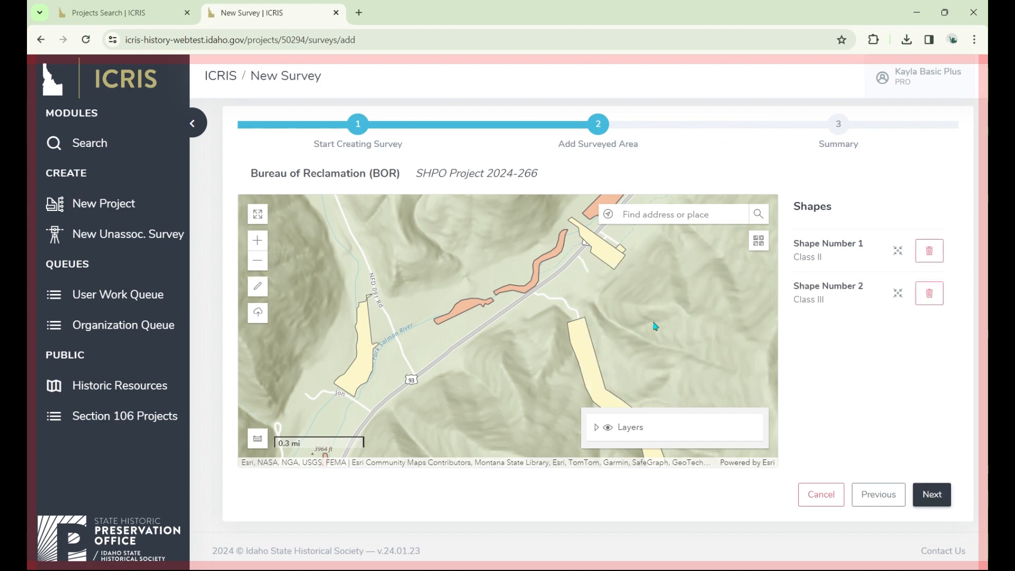
- Continue to the survey summary and review its intensive and reconnaissance acreage
left_click_drag(661, 310, 582, 410)
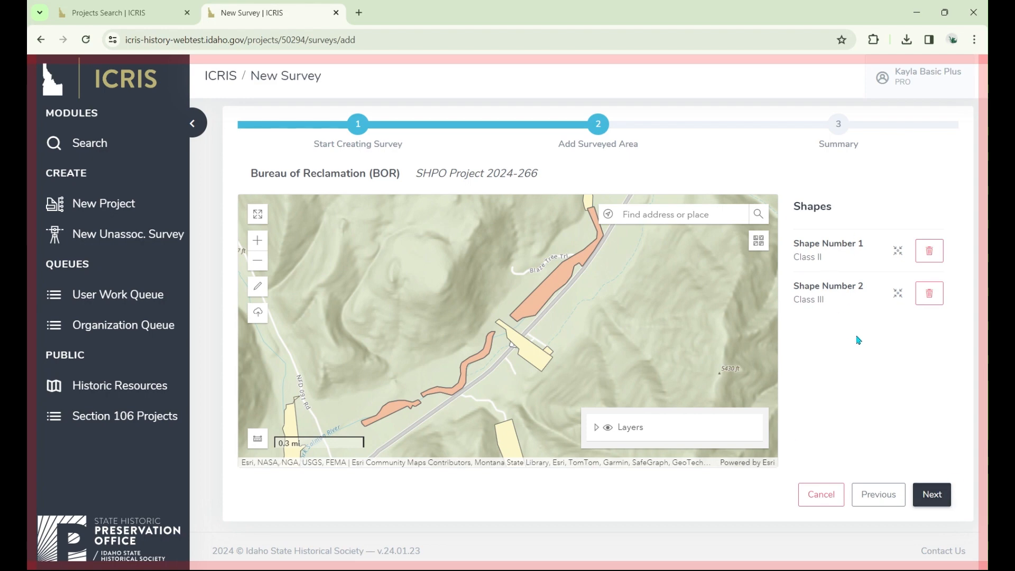
left_click(926, 499)
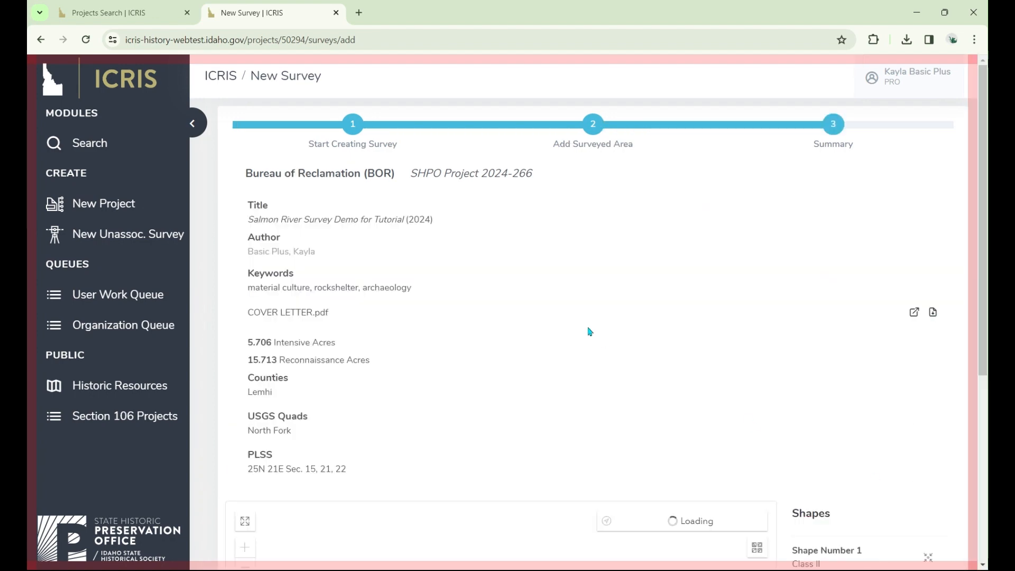
scroll(339, 267, "down", 1)
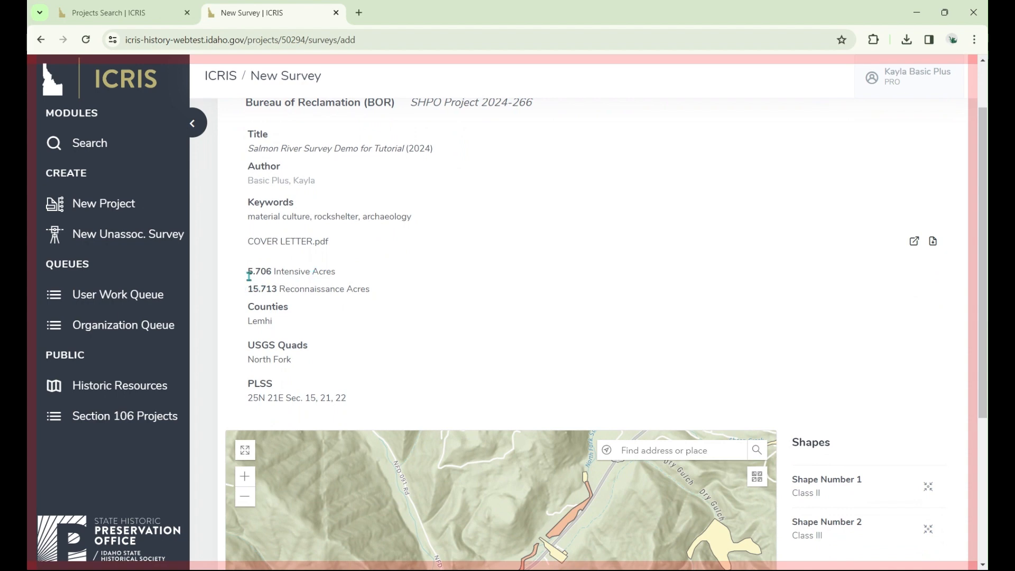
left_click_drag(249, 273, 328, 291)
left_click(383, 292)
- Submit the new survey and look it up in the Project Surveys list of the project page
left_click_drag(986, 224, 962, 461)
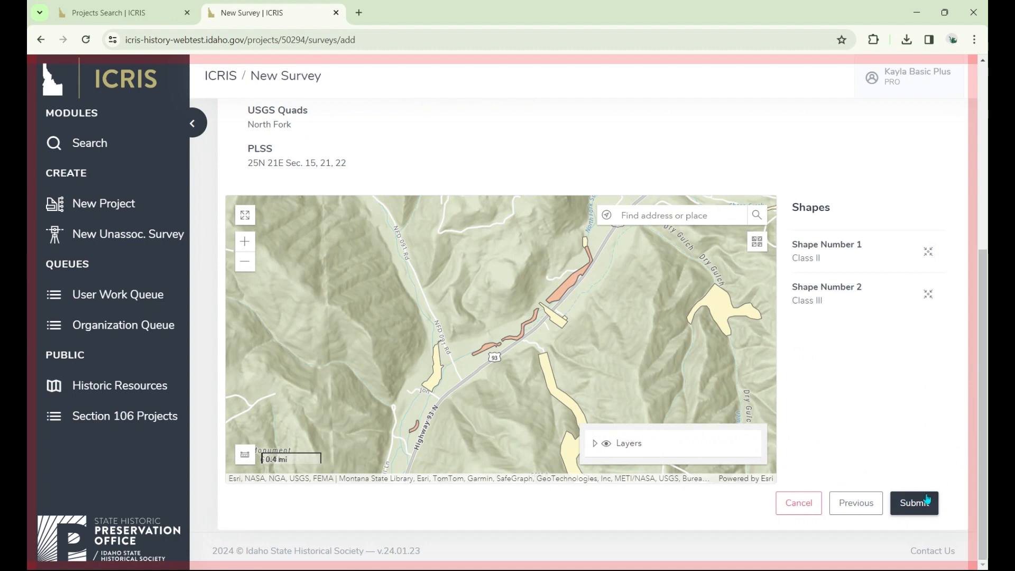
mouse_move(986, 445)
left_mouse_down()
mouse_move(981, 258)
mouse_move(980, 454)
left_mouse_up()
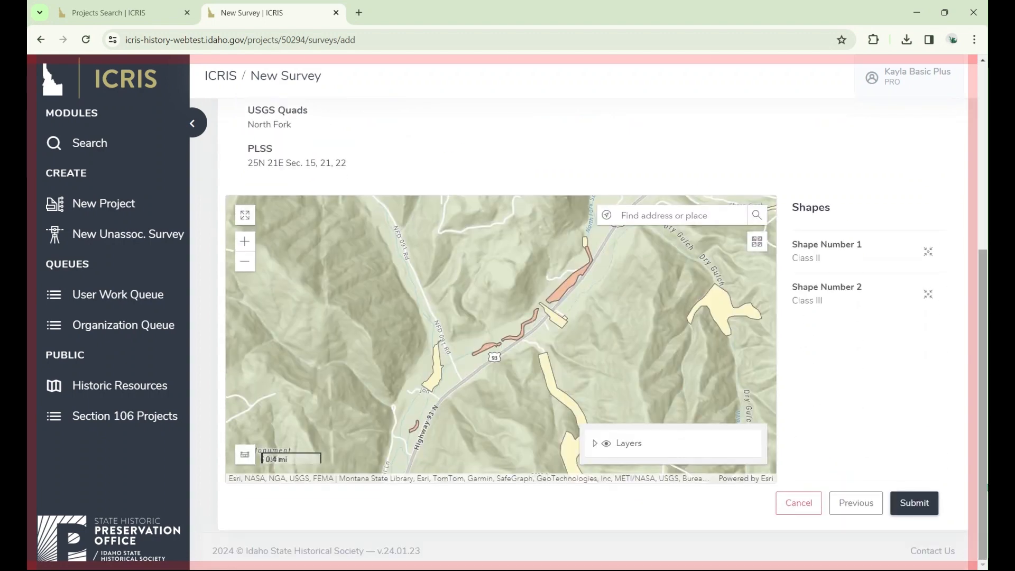
left_click(919, 505)
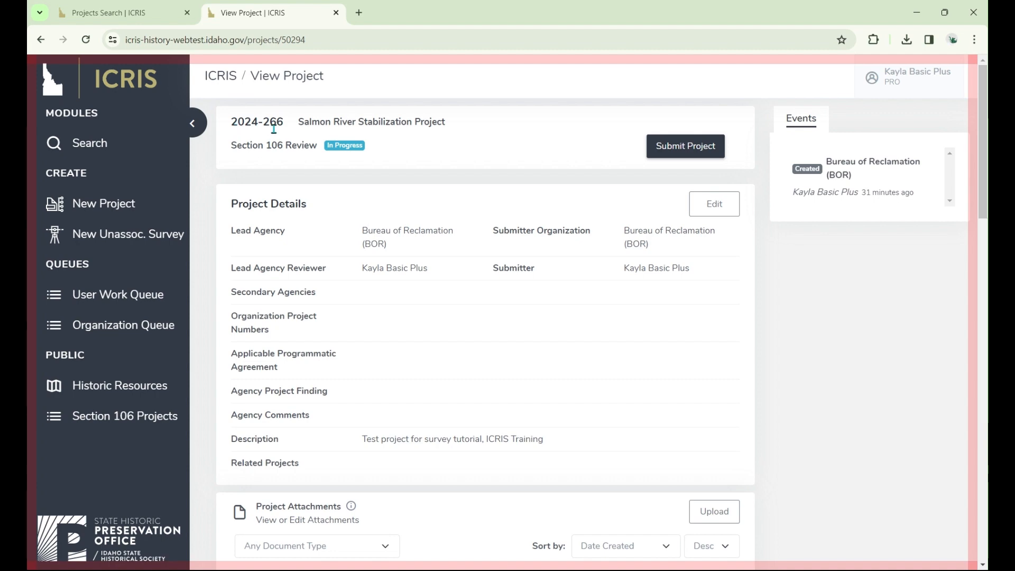
left_click_drag(982, 82, 983, 424)
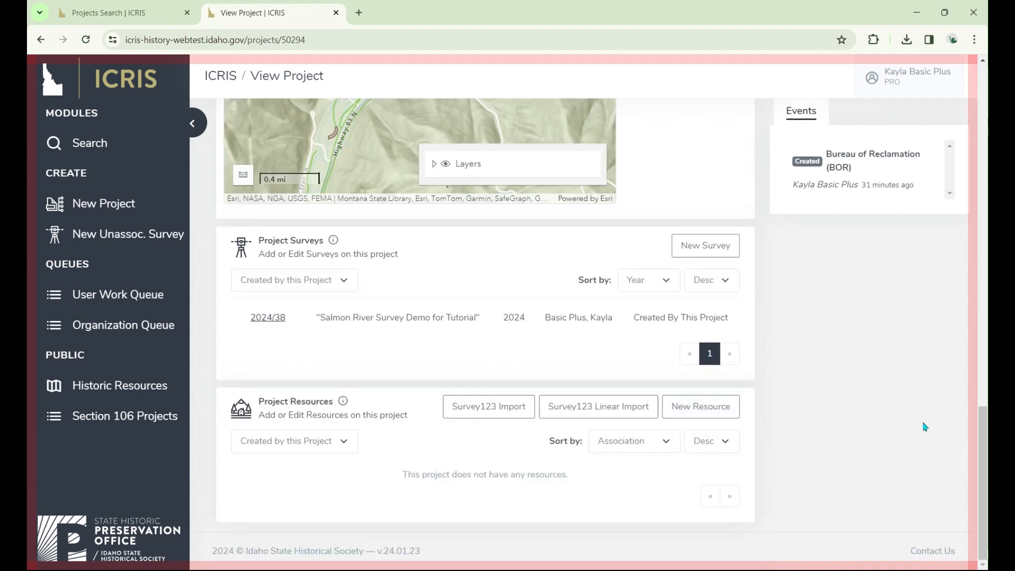